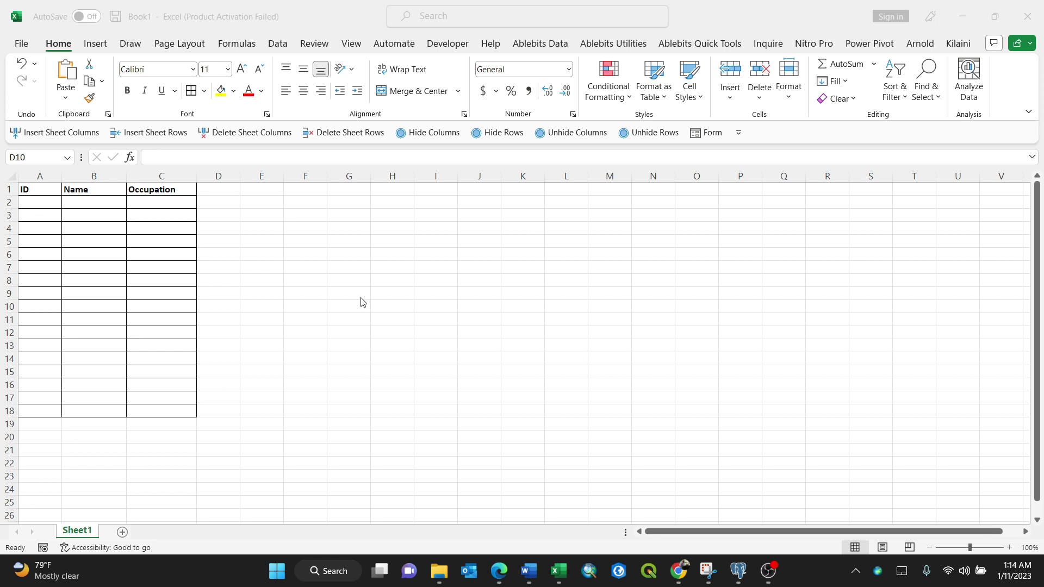
# Step: Bring the workbook with the empty ID/Name/Occupation table into focus
pyautogui.click(523, 280)
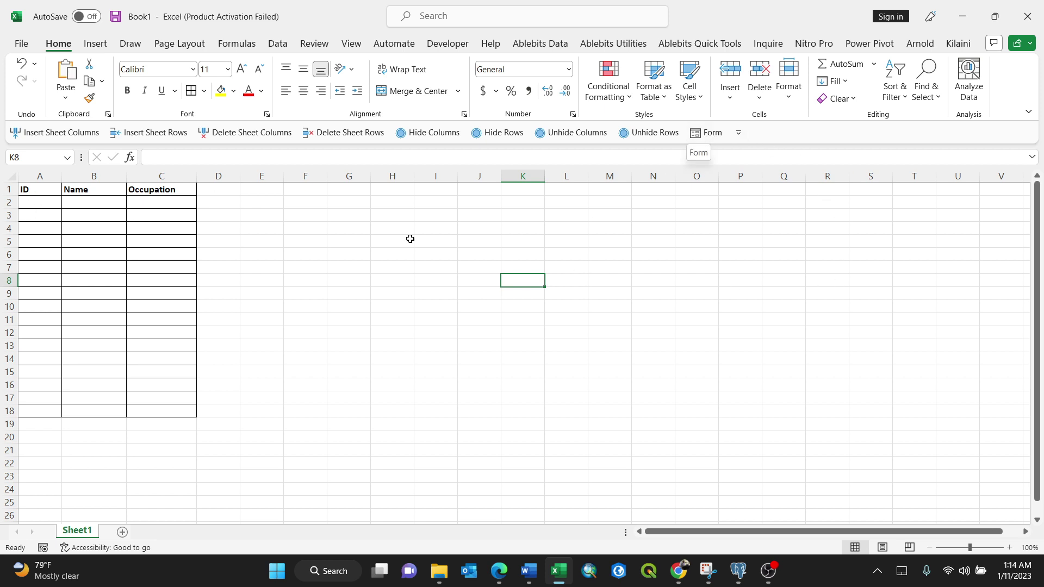
# Step: In Excel Options, find the Form... command under All Commands, then cancel without changes
pyautogui.click(12, 43)
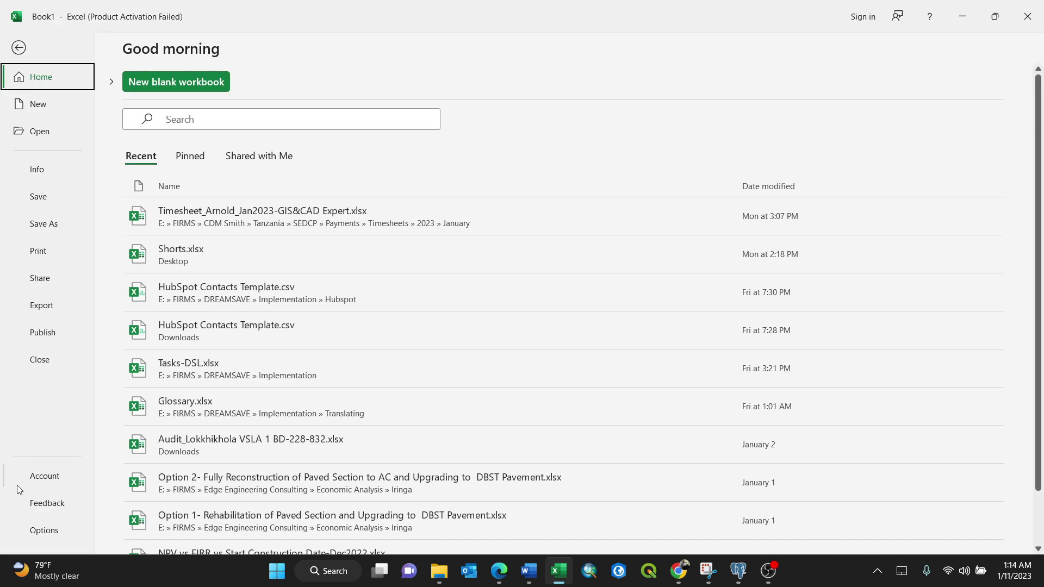
pyautogui.click(49, 531)
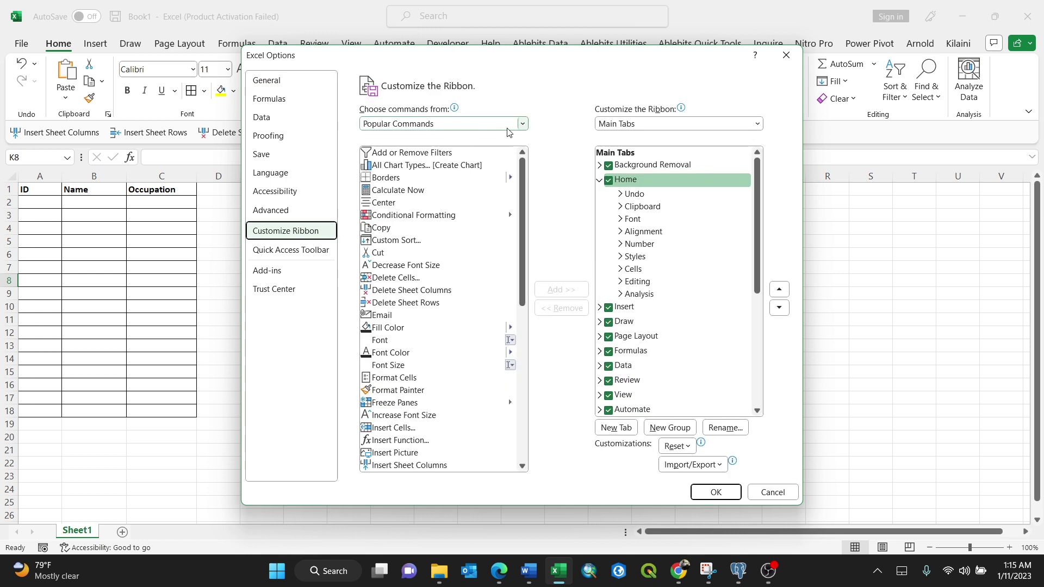
pyautogui.click(522, 125)
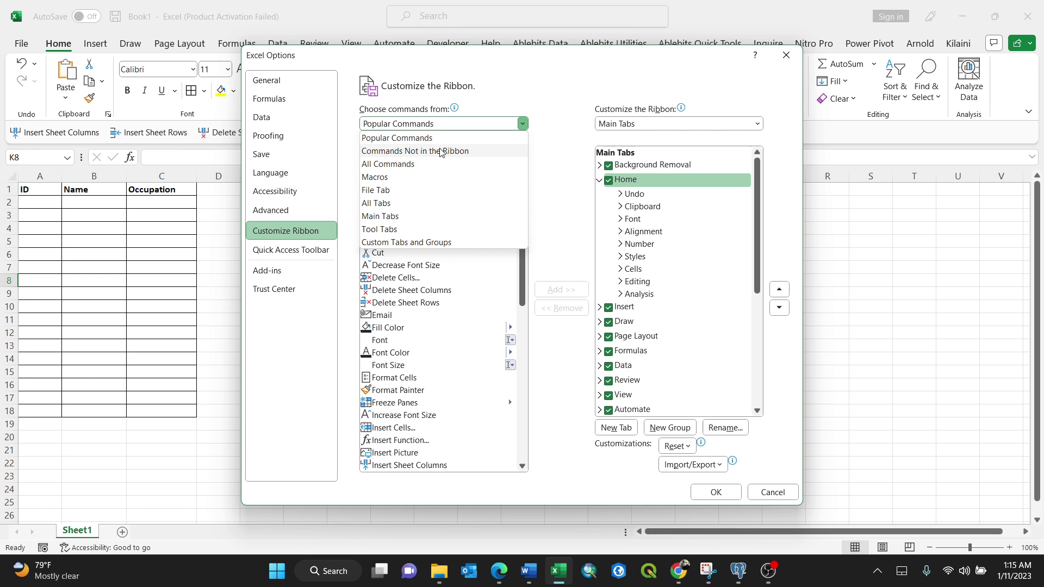
pyautogui.press('Escape')
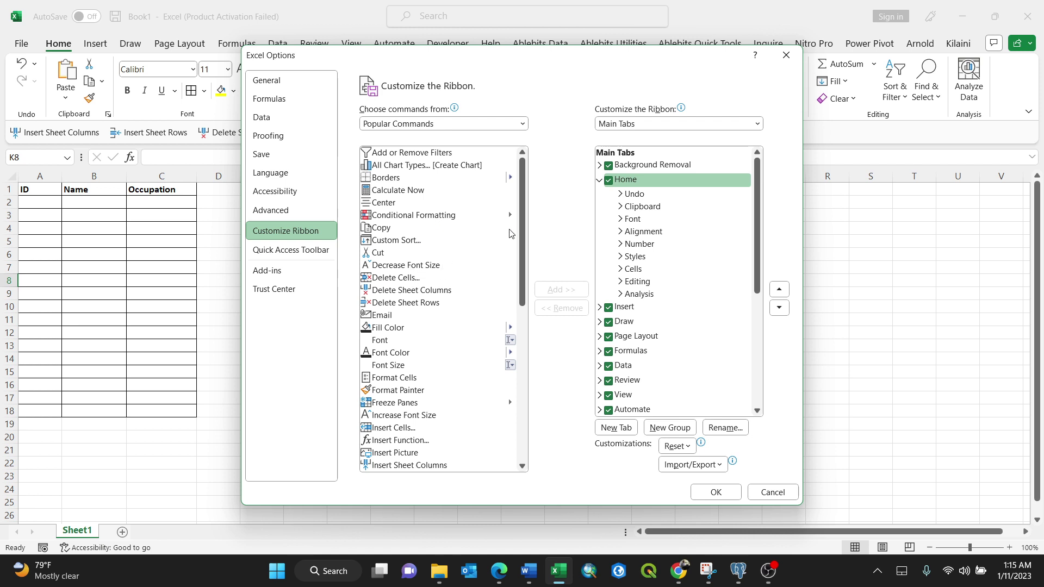
pyautogui.press('Down')
pyautogui.press('Down')
pyautogui.click(435, 208)
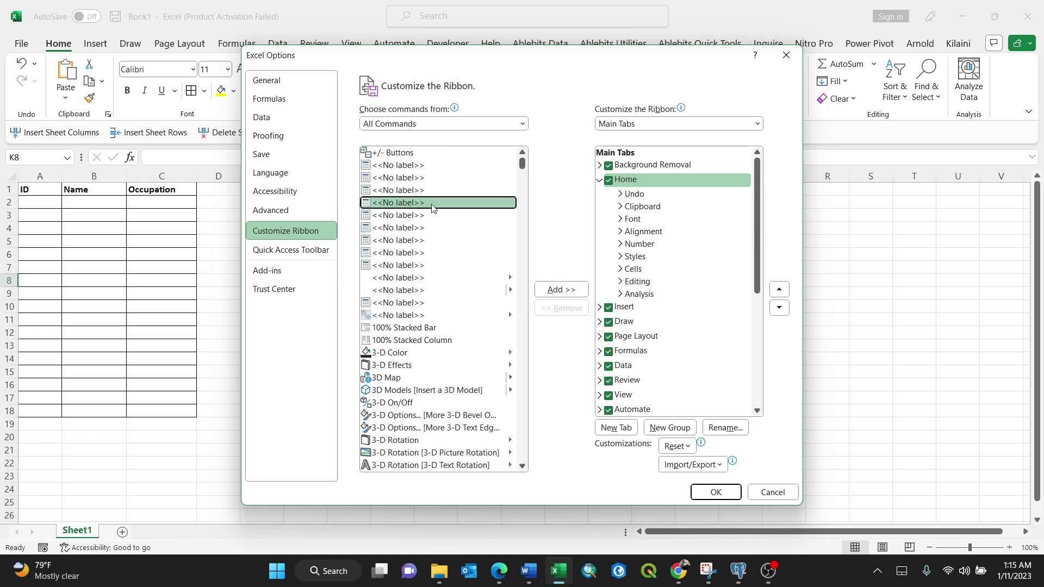
pyautogui.press('f')
pyautogui.scroll(-5, 522, 258)
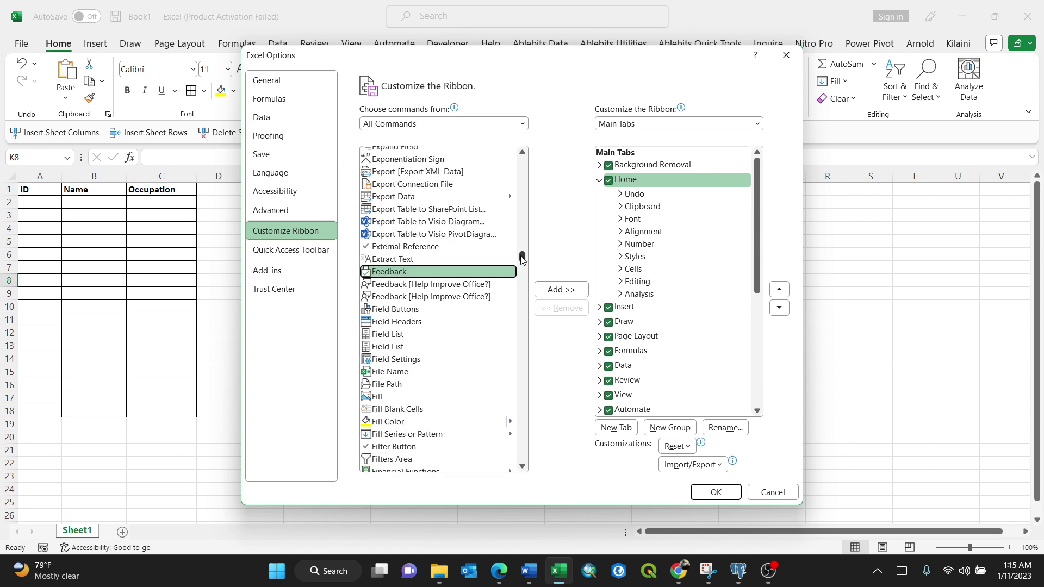
pyautogui.moveTo(521, 259); pyautogui.dragTo(522, 264)
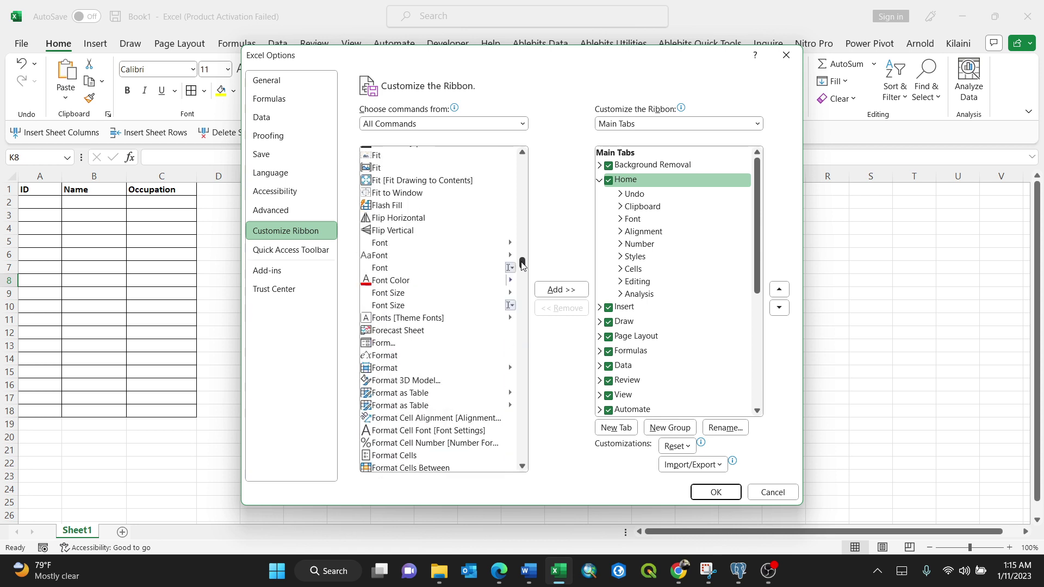
pyautogui.click(381, 344)
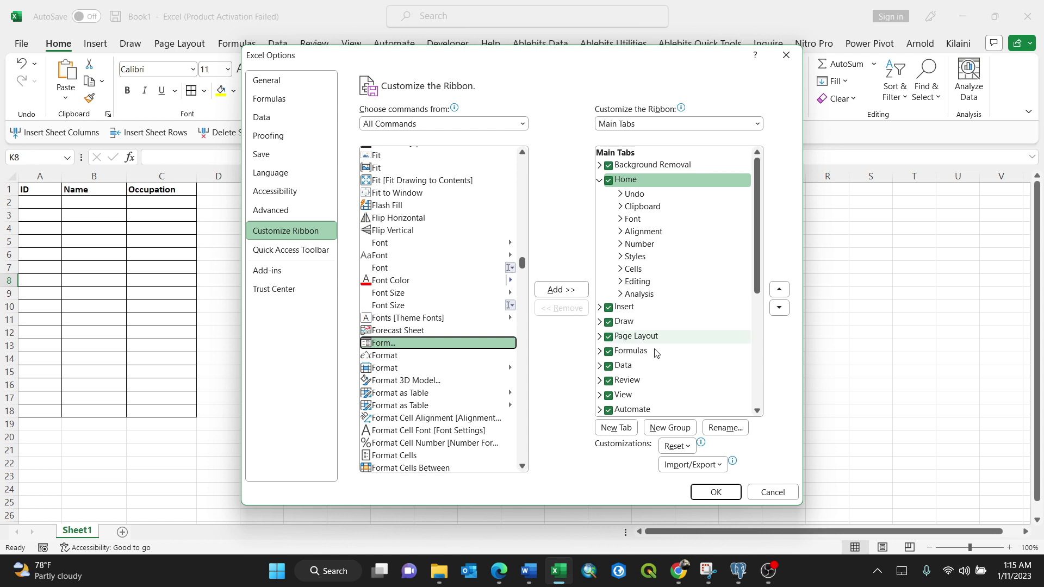
pyautogui.click(772, 492)
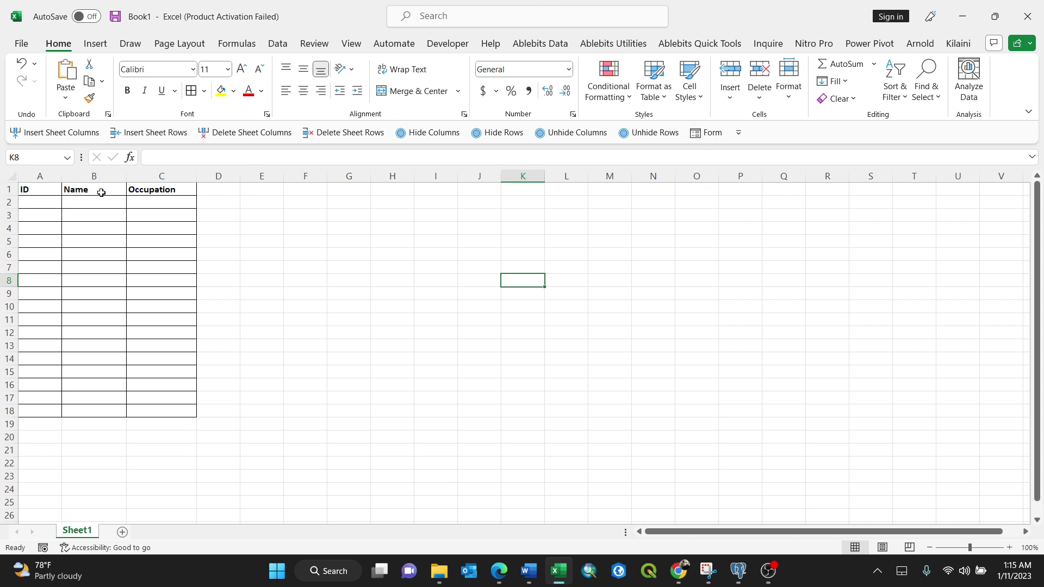
# Step: Try the data form from cell A2 and dismiss the missing column labels warning
pyautogui.click(43, 204)
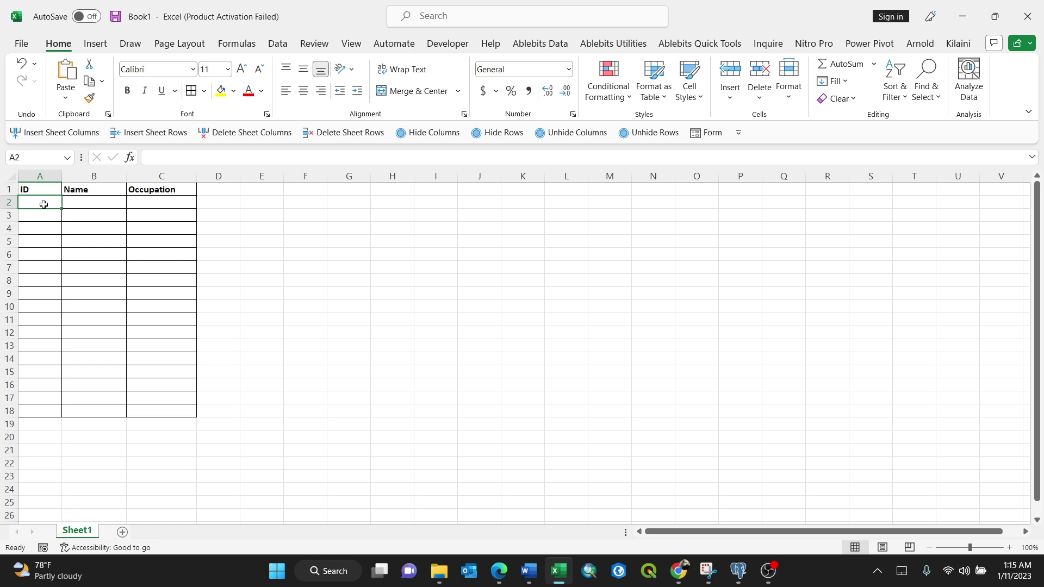
pyautogui.click(708, 132)
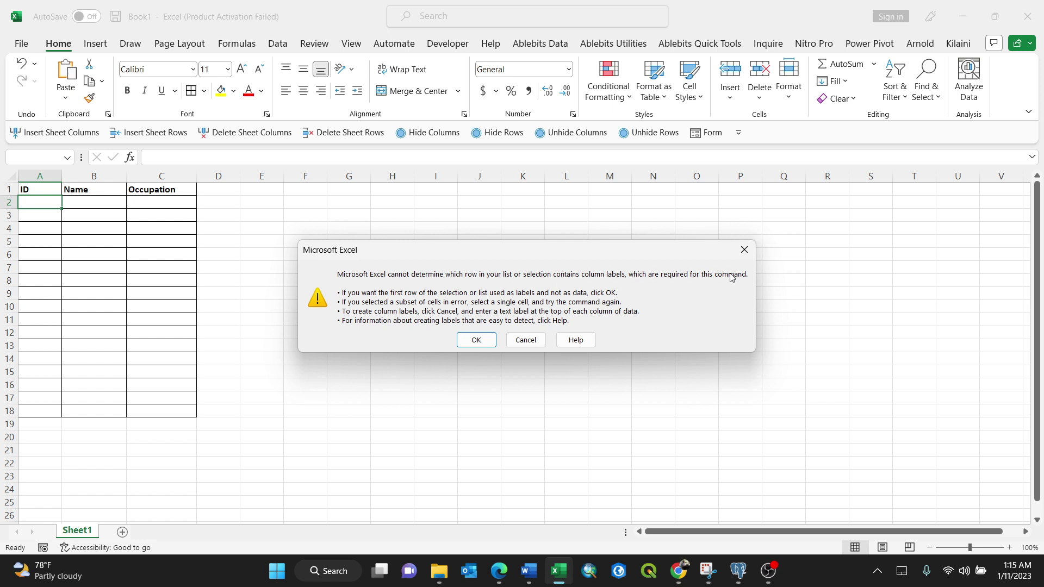
pyautogui.click(744, 251)
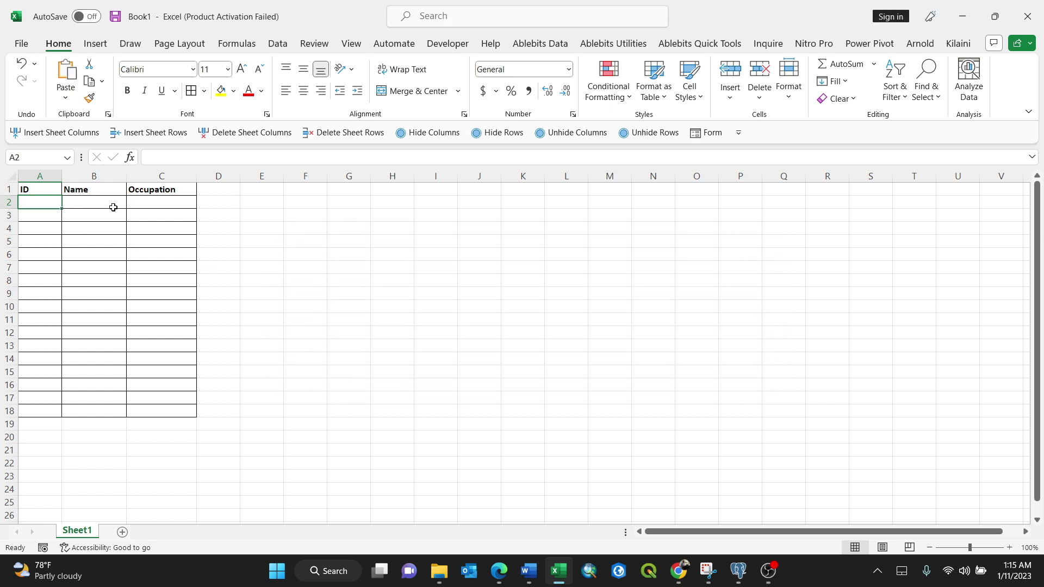
# Step: Fill row 2 with ID 1, a person's name and occupation Civil Engineer
pyautogui.doubleClick(56, 209)
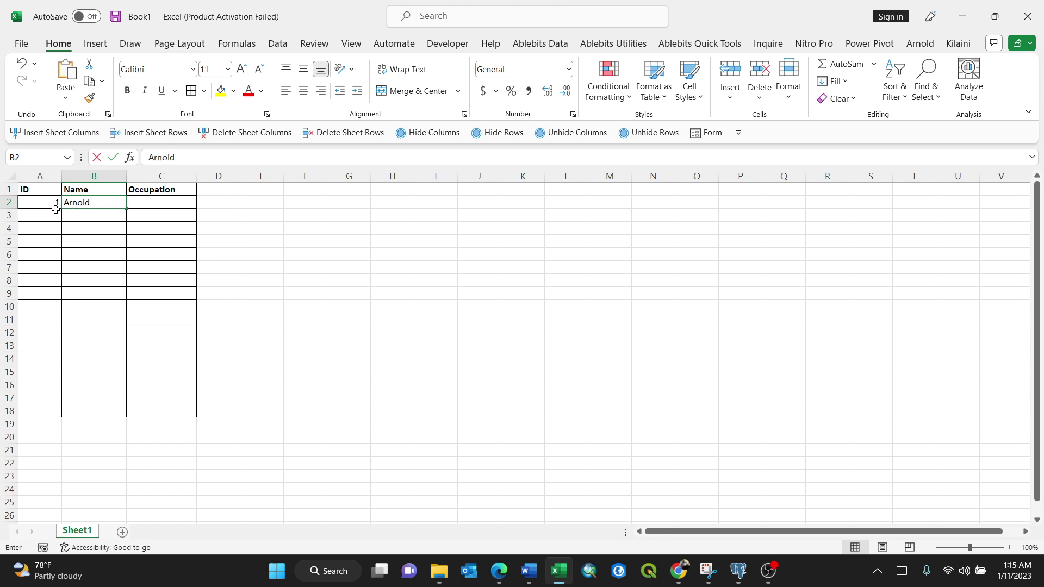
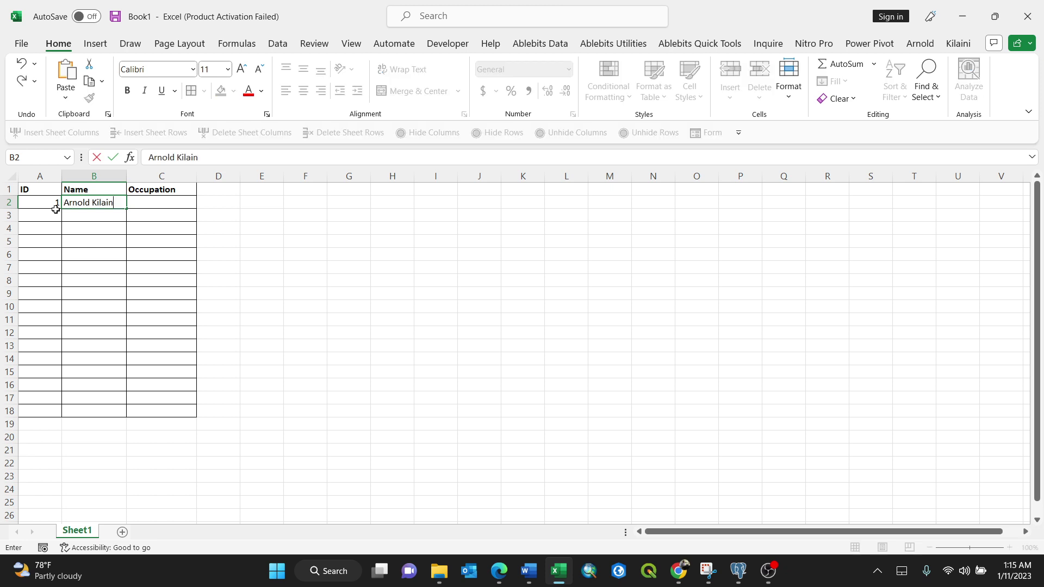
pyautogui.press('Tab')
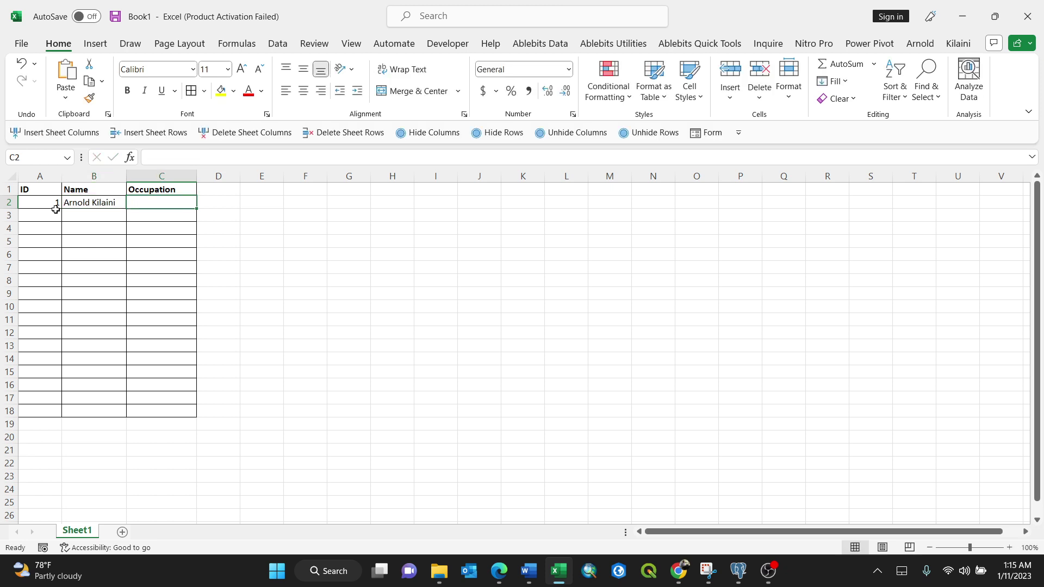
pyautogui.write('Civil E')
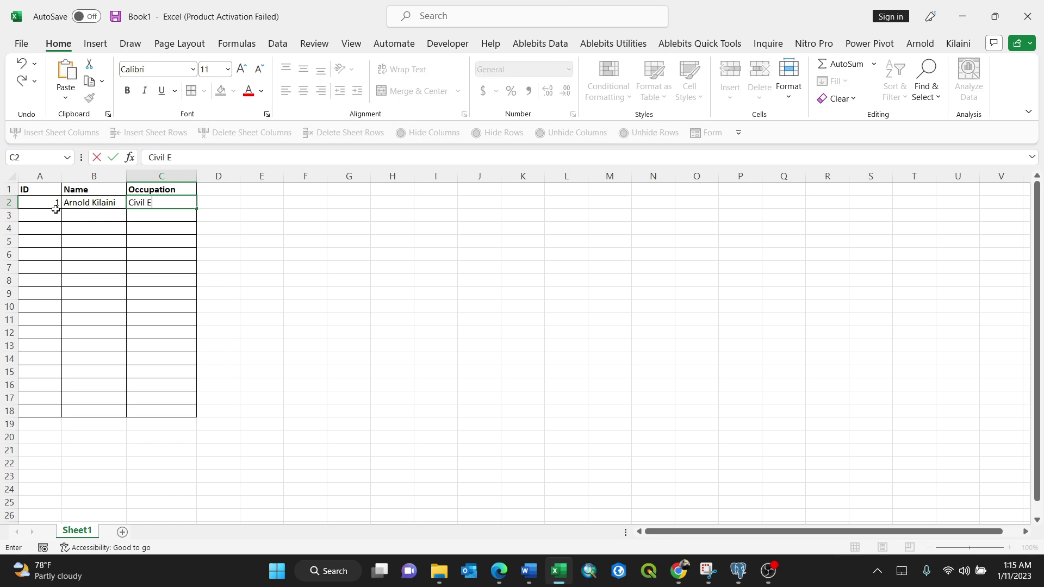
pyautogui.write('ngineer')
pyautogui.press('Return')
pyautogui.click(177, 205)
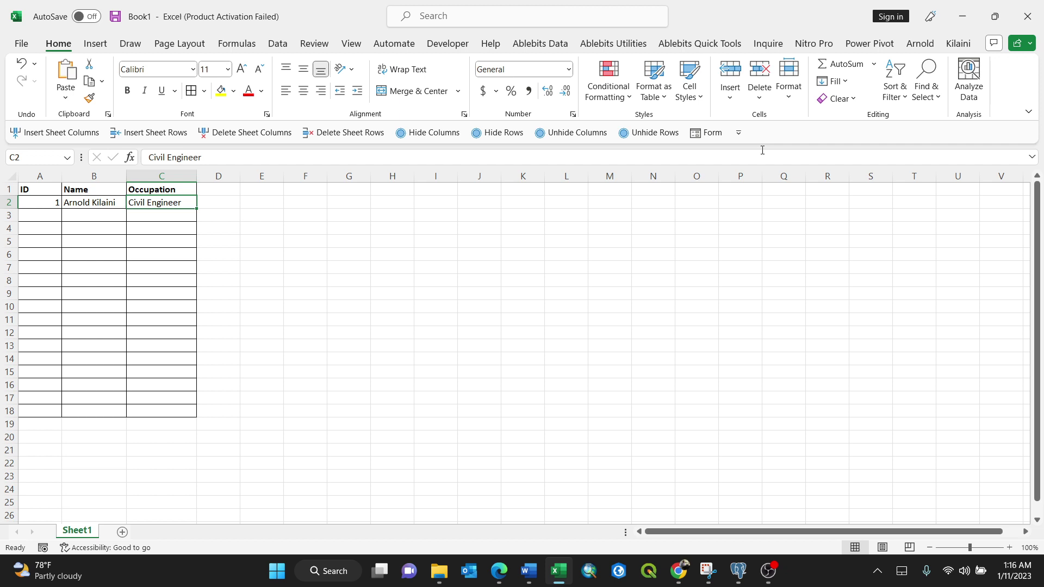
# Step: Through the data form, add record 2 with a person's name and occupation Relativity
pyautogui.click(708, 134)
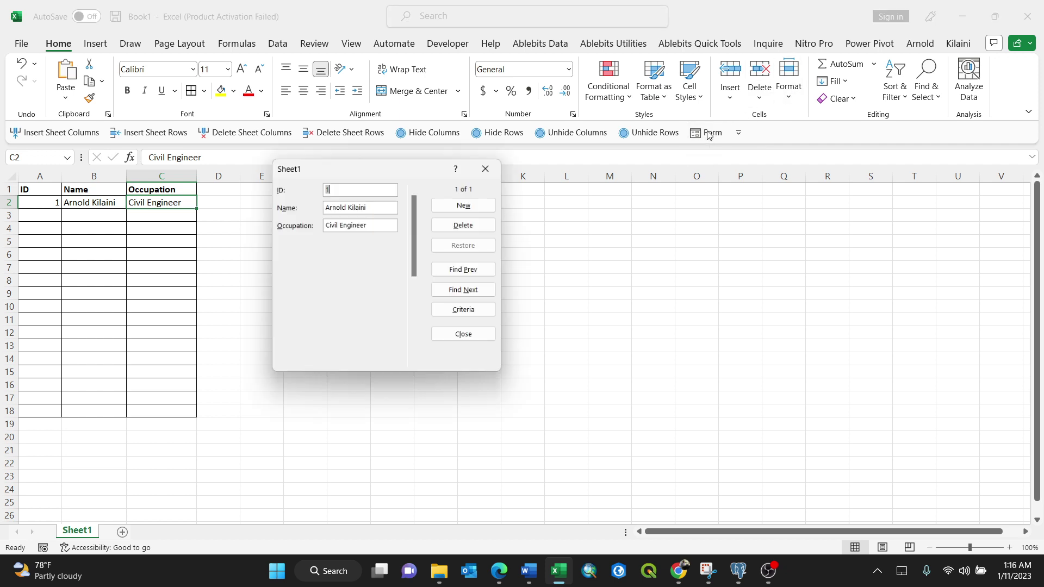
pyautogui.click(338, 188)
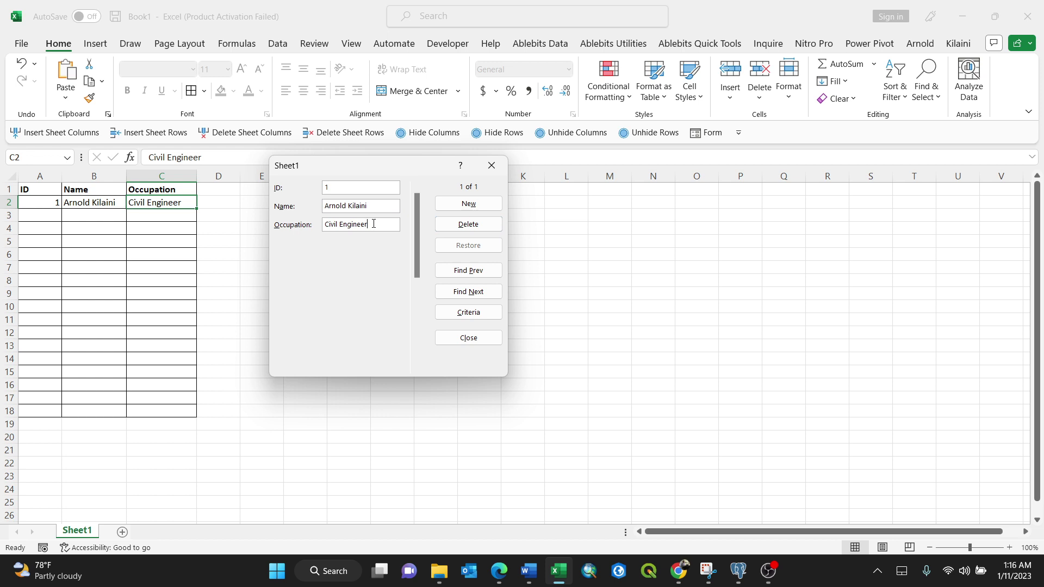
pyautogui.press('Return')
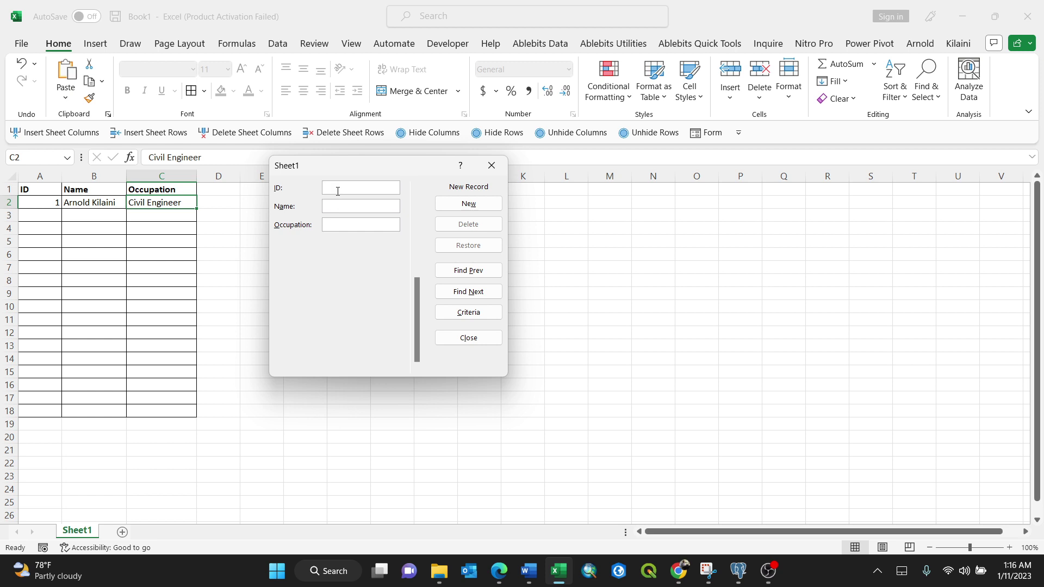
pyautogui.write('2')
pyautogui.click(337, 209)
pyautogui.write('Albert Einstein')
pyautogui.click(367, 224)
pyautogui.write('Relkat')
pyautogui.write('ty')
pyautogui.press('Return')
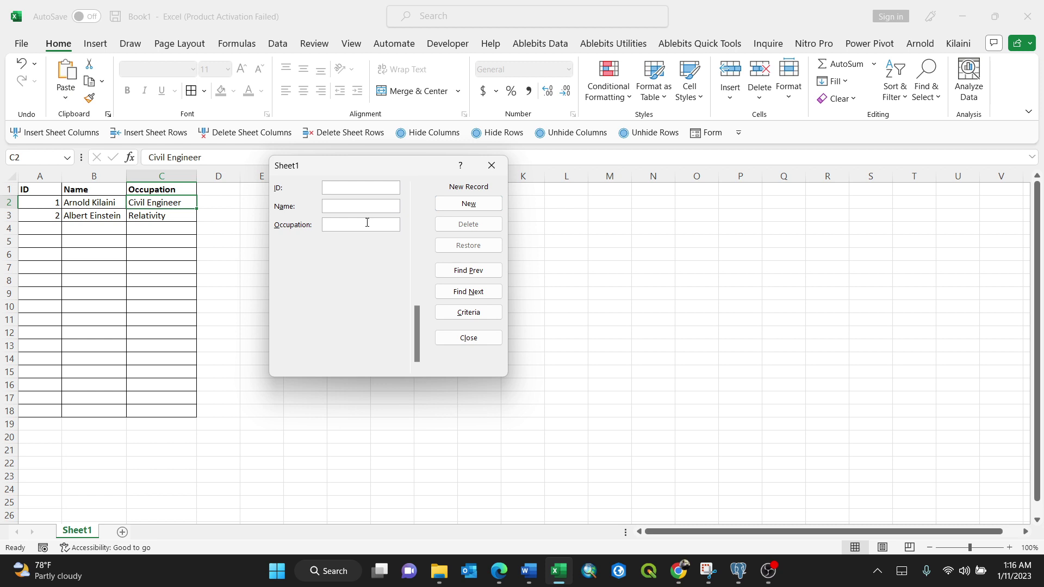
# Step: Add record 3 with another person's name and occupation Relativity
pyautogui.write('3')
pyautogui.click(338, 202)
pyautogui.write('Roge')
pyautogui.write('r Penrose')
pyautogui.write('ty')
pyautogui.press('Return')
# Step: Add record 4 with a corrected person's name and occupation Biologist
pyautogui.write('4')
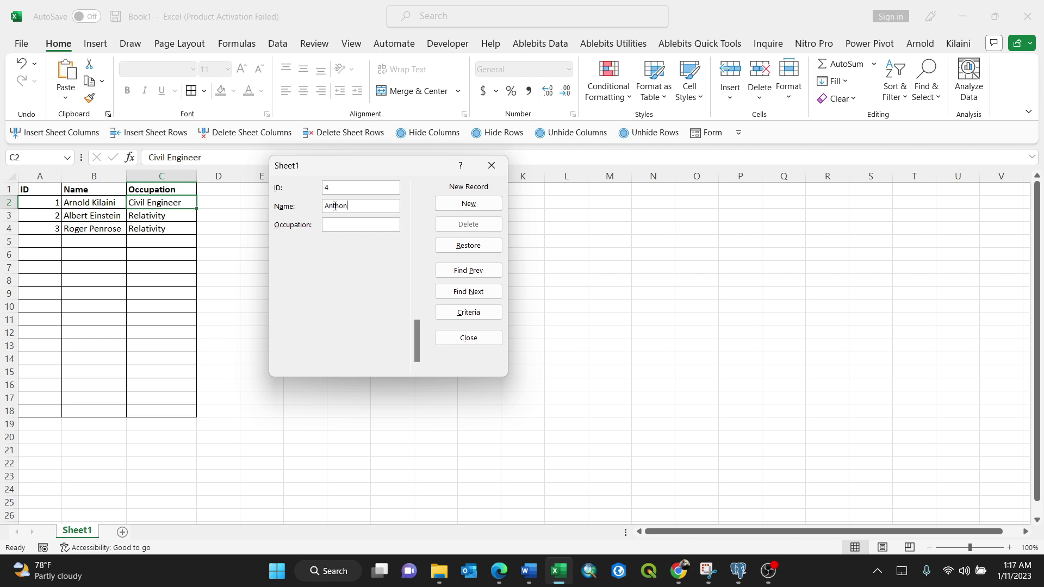
pyautogui.write('Vanleehawk')
pyautogui.press('BackSpace')
pyautogui.press('BackSpace')
pyautogui.write('k')
pyautogui.click(346, 224)
pyautogui.write('Biologis')
pyautogui.press('Return')
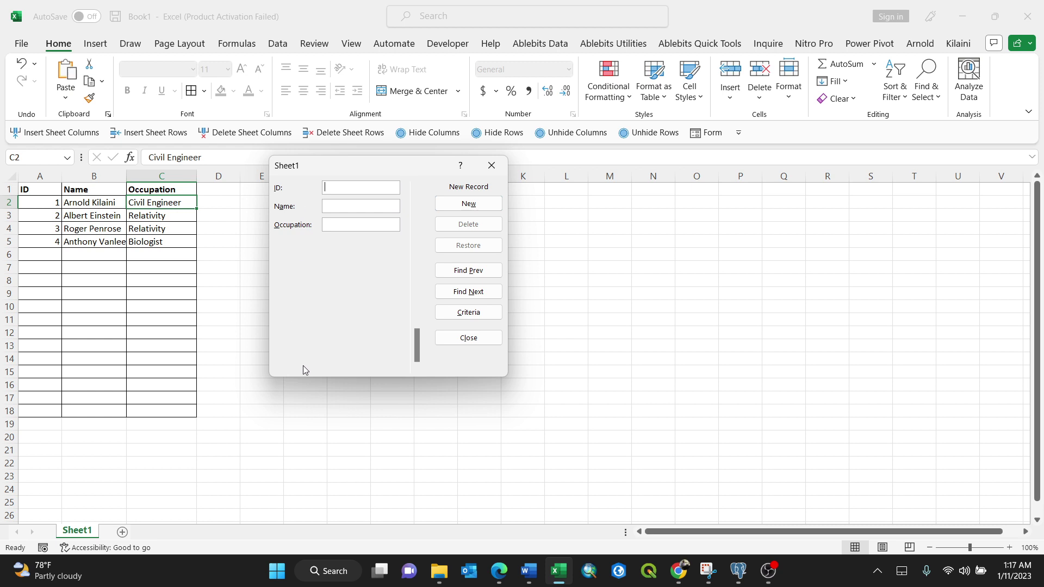
# Step: Step through records with Find Prev and Find Next, then scroll the form to record 1 of 4
pyautogui.moveTo(319, 158); pyautogui.dragTo(266, 181)
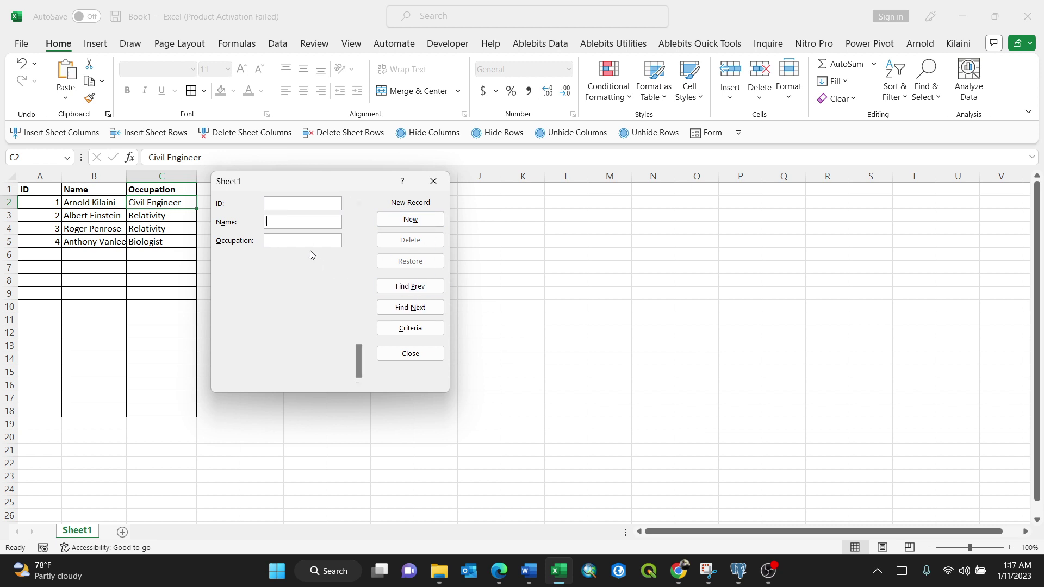
pyautogui.click(408, 287)
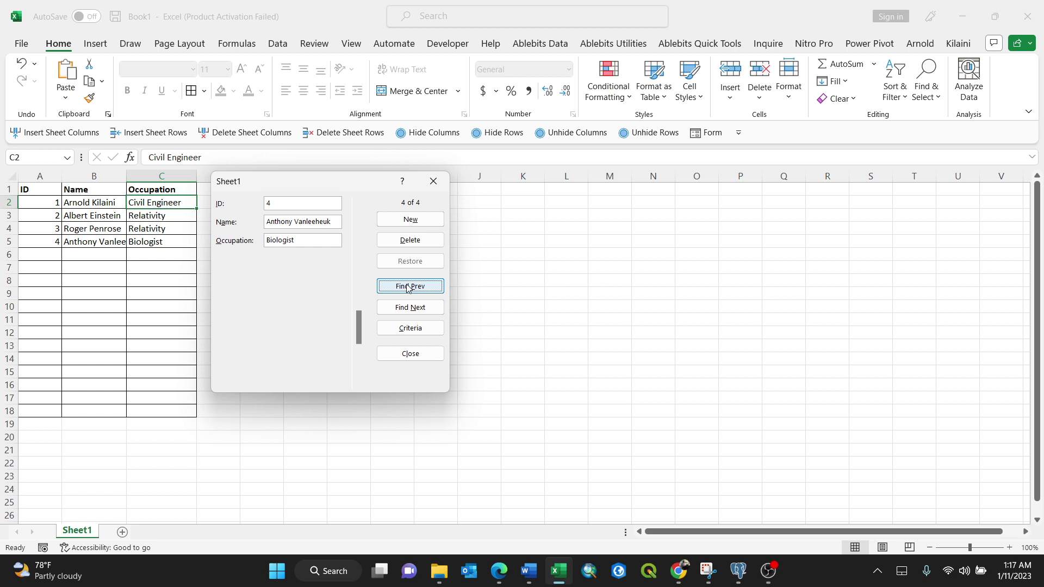
pyautogui.click(406, 290)
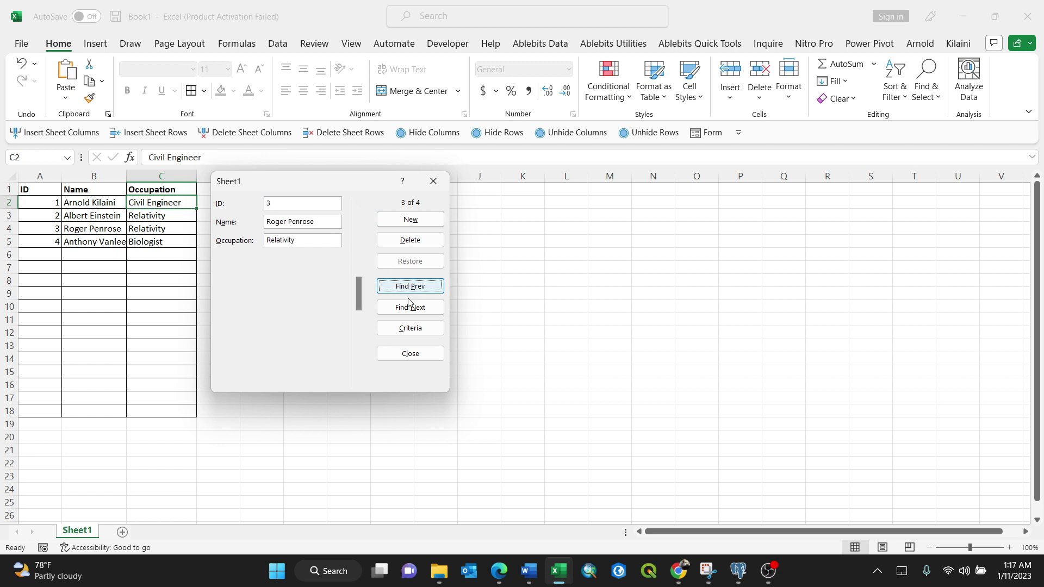
pyautogui.click(411, 308)
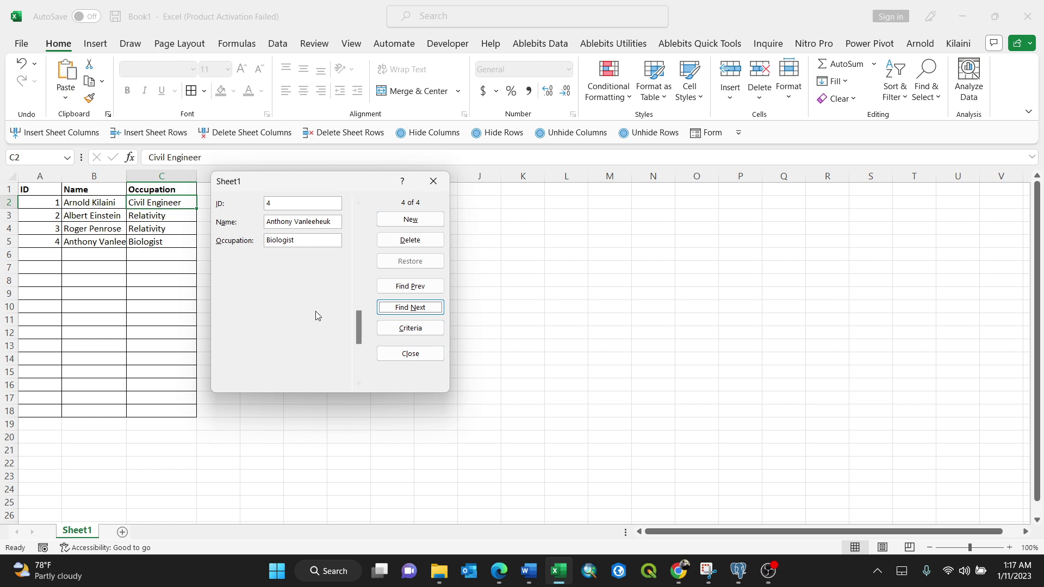
pyautogui.moveTo(360, 338); pyautogui.dragTo(360, 224)
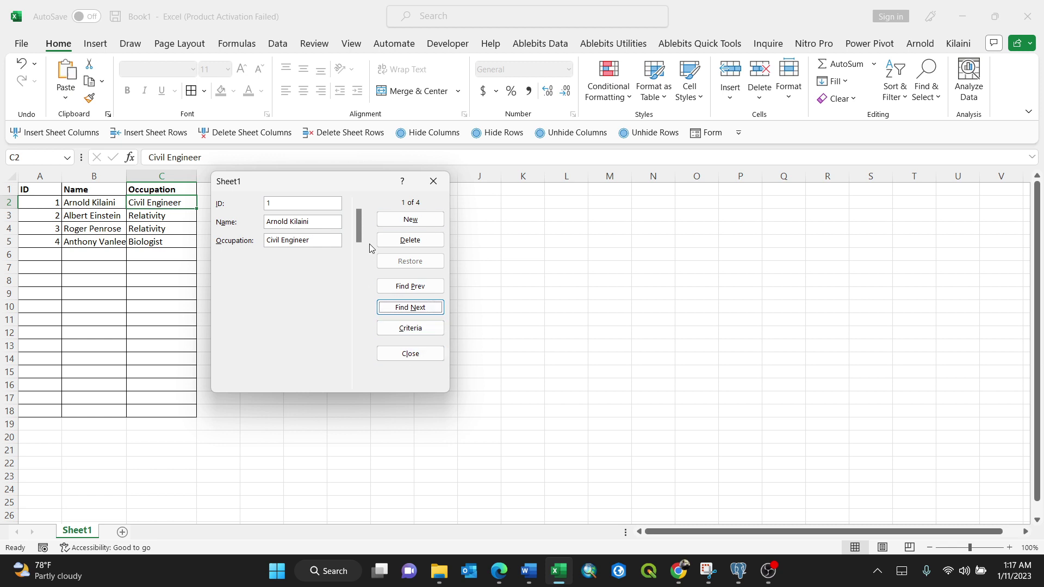
pyautogui.moveTo(358, 223)
pyautogui.mouseDown()
pyautogui.moveTo(357, 350)
pyautogui.moveTo(356, 218)
pyautogui.mouseUp()
pyautogui.moveTo(336, 187); pyautogui.dragTo(322, 186)
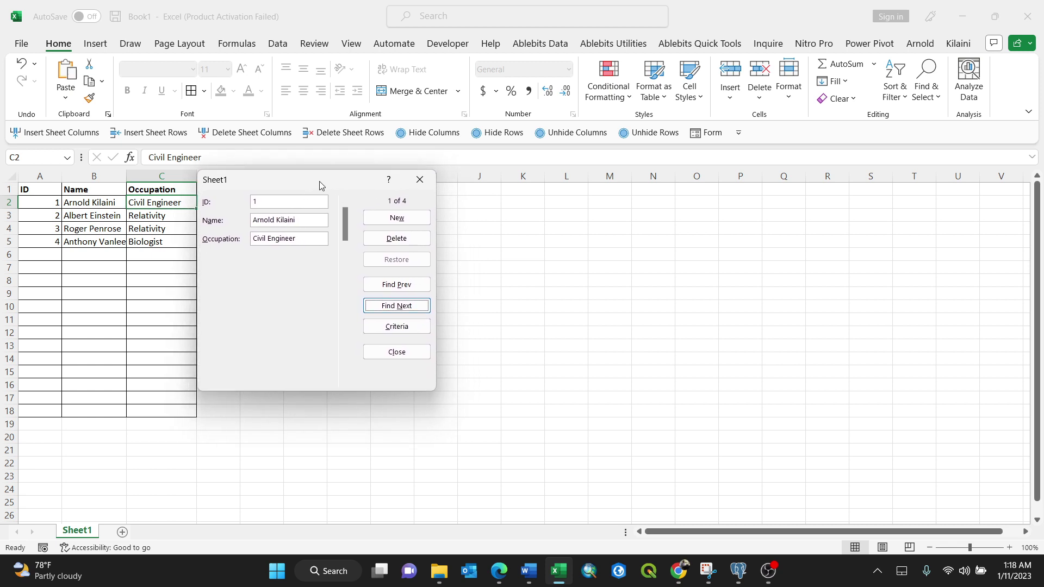